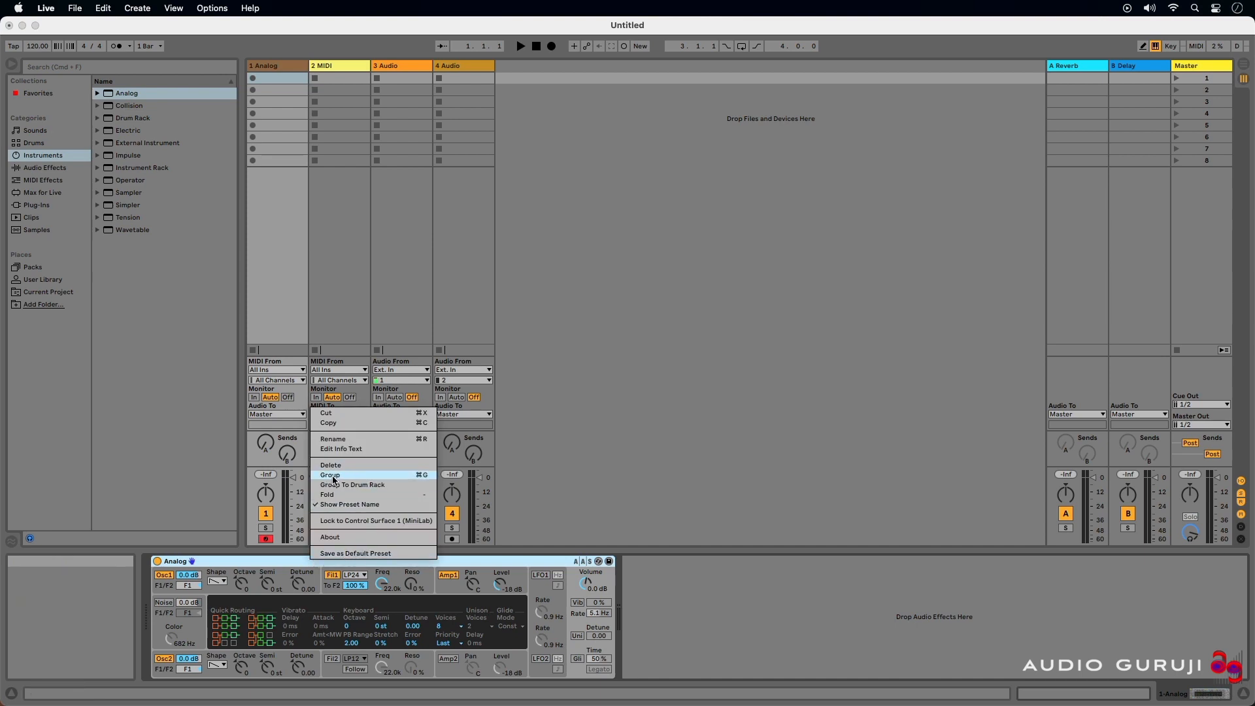
Group the Analog instrument into an Instrument Rack and show the rack's macro controls
left_click(333, 480)
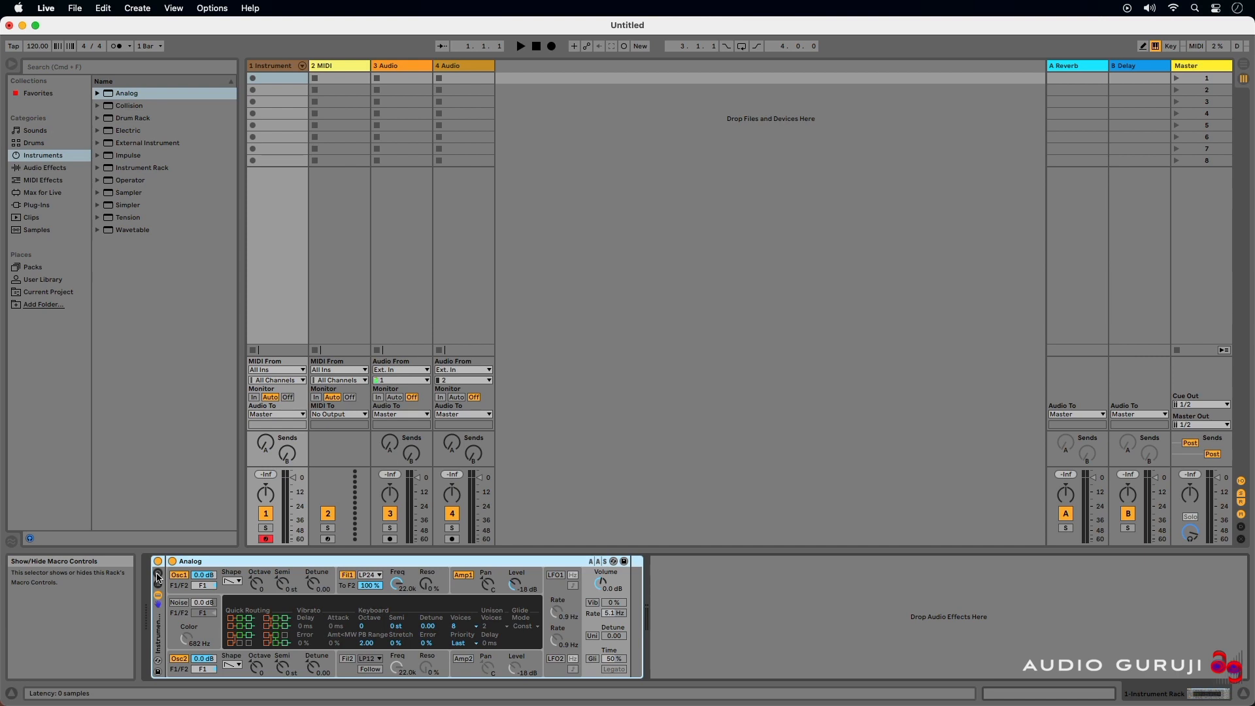
left_click(158, 575)
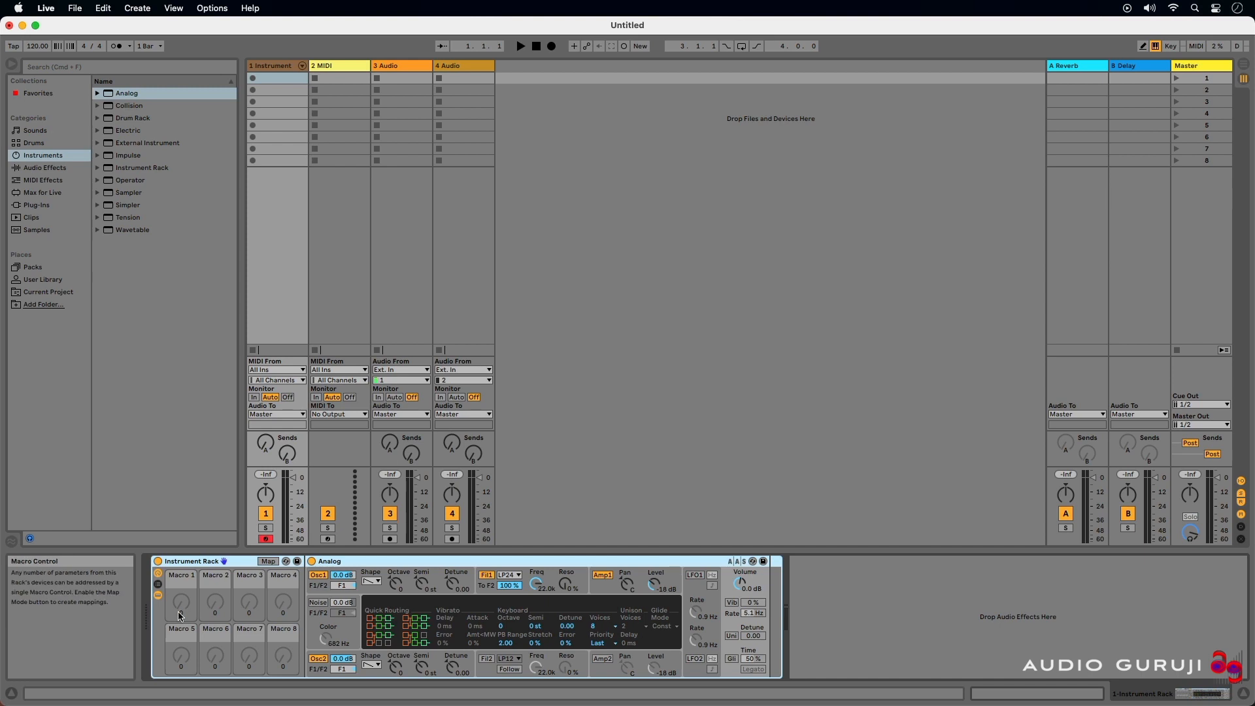
Map Analog's overall output Volume to Macro 1 of the Instrument Rack and leave macro mapping mode
left_click(267, 562)
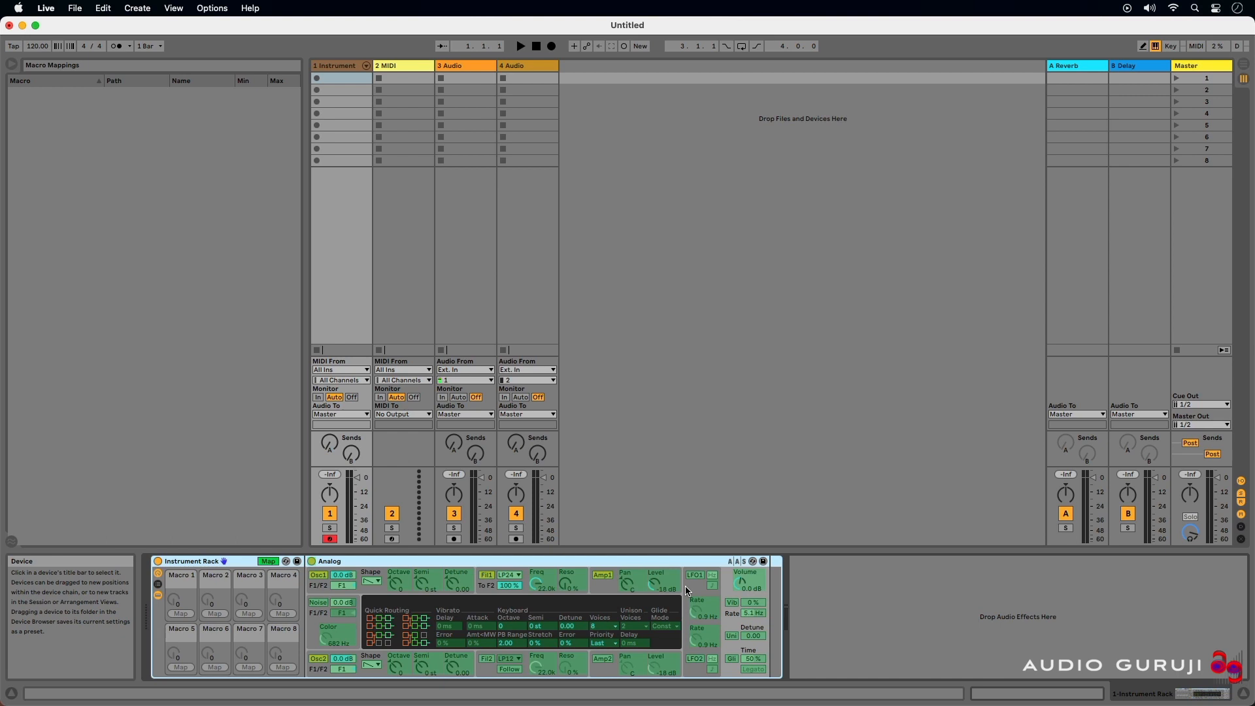
left_click(743, 586)
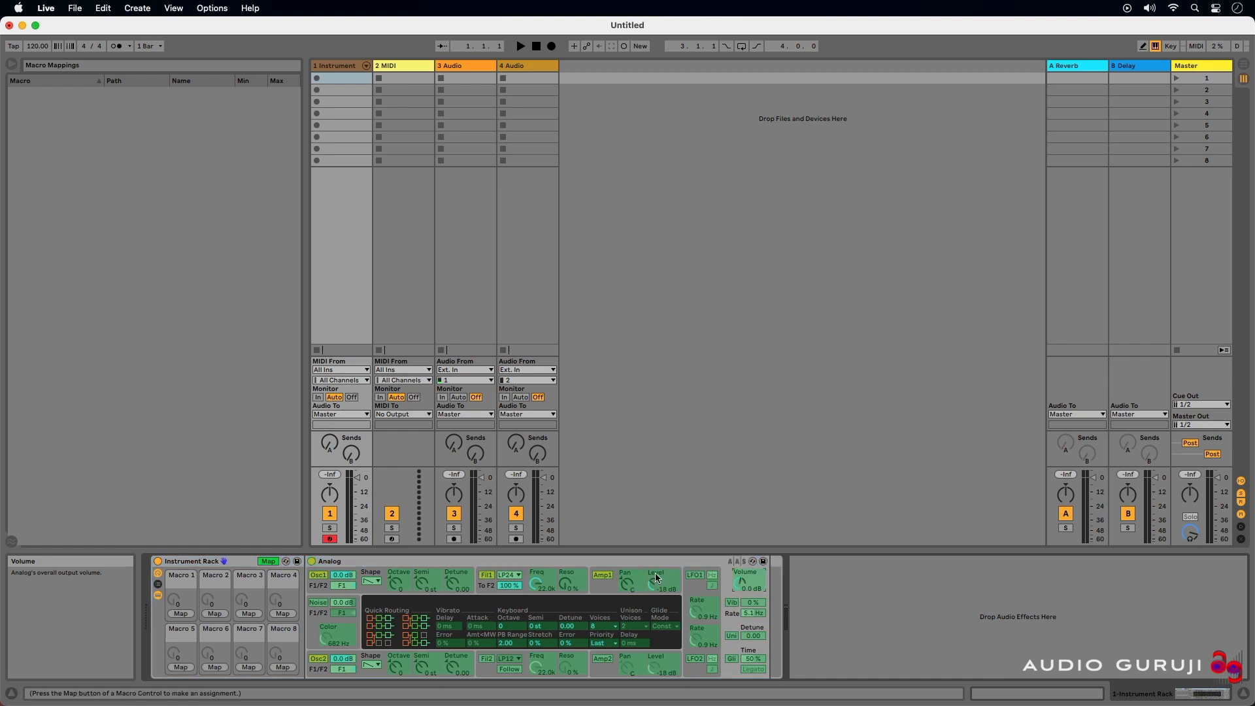
left_click(181, 614)
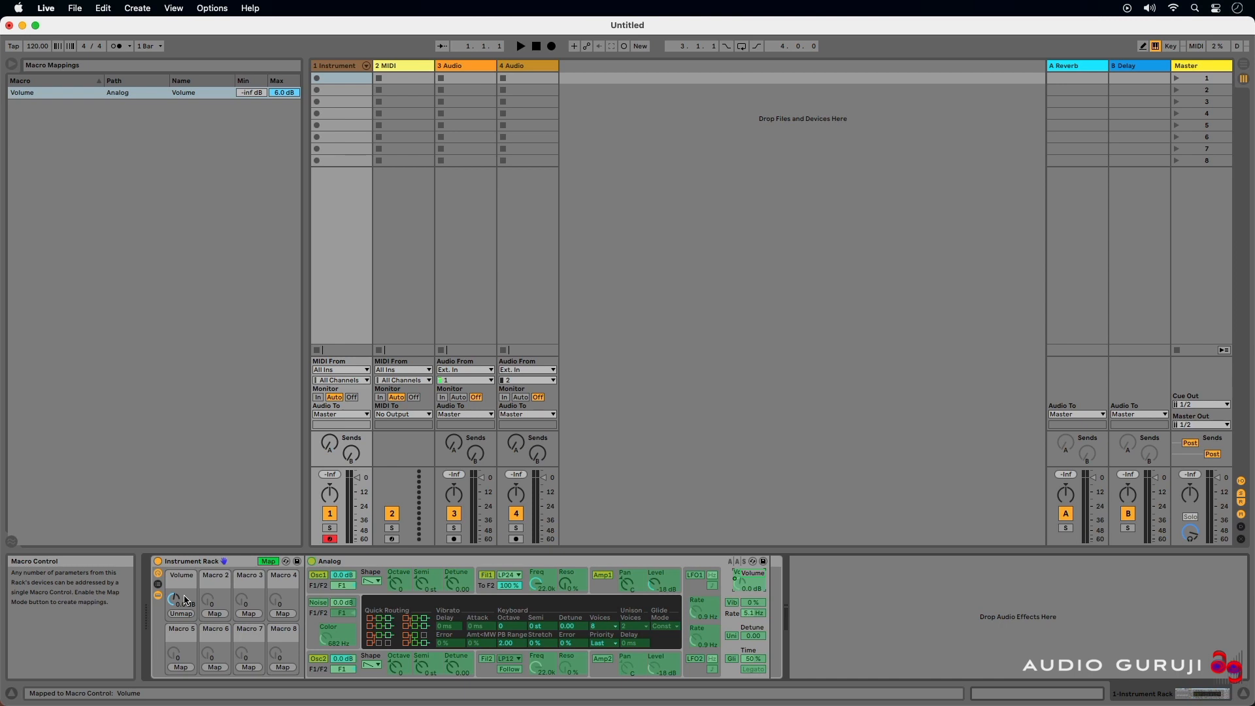
left_click(268, 562)
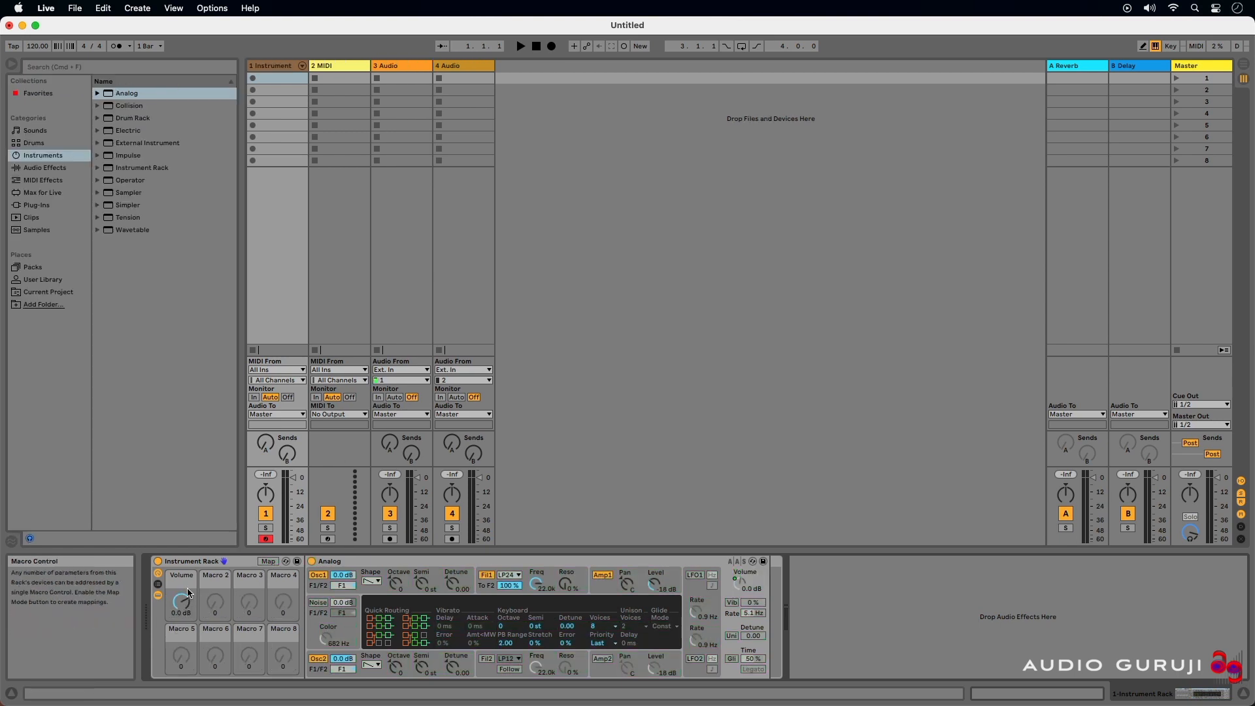
Try adjusting Analog's mapped volume directly, and turn the Volume macro to about -20 dB and back up to about -11 dB
left_click(757, 591)
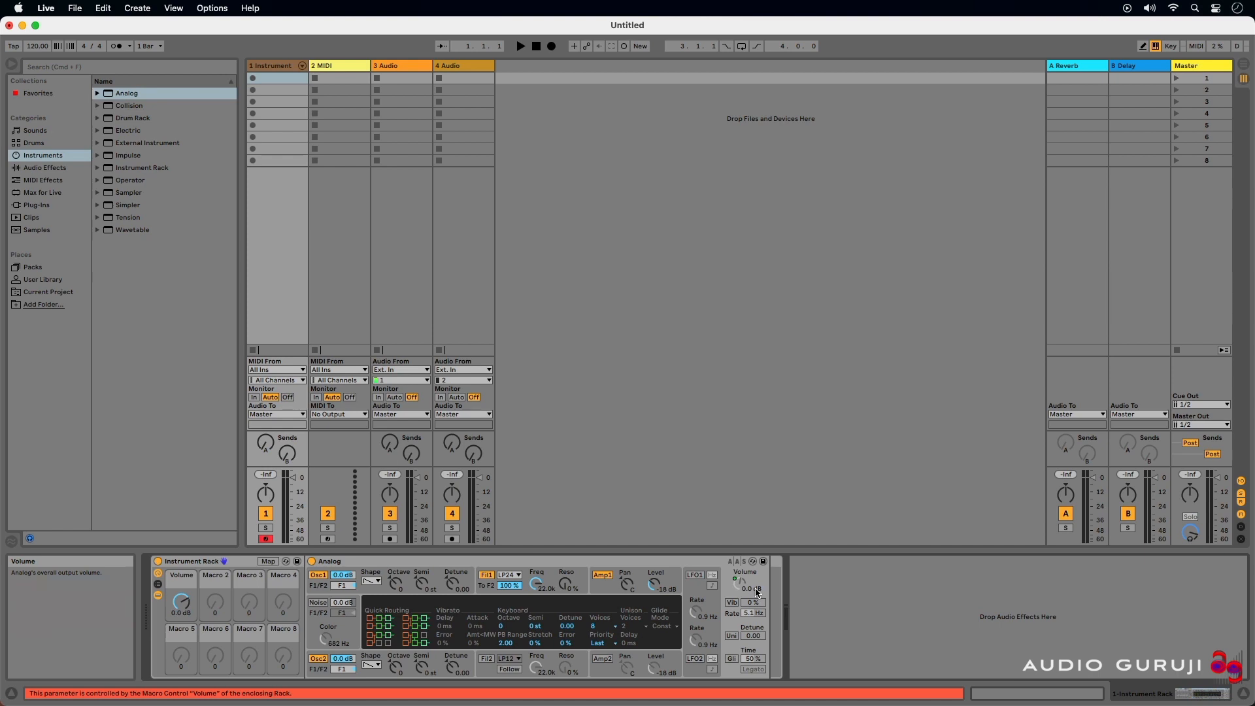
mouse_move(182, 602)
left_mouse_down()
mouse_move(181, 622)
mouse_move(181, 603)
left_mouse_up()
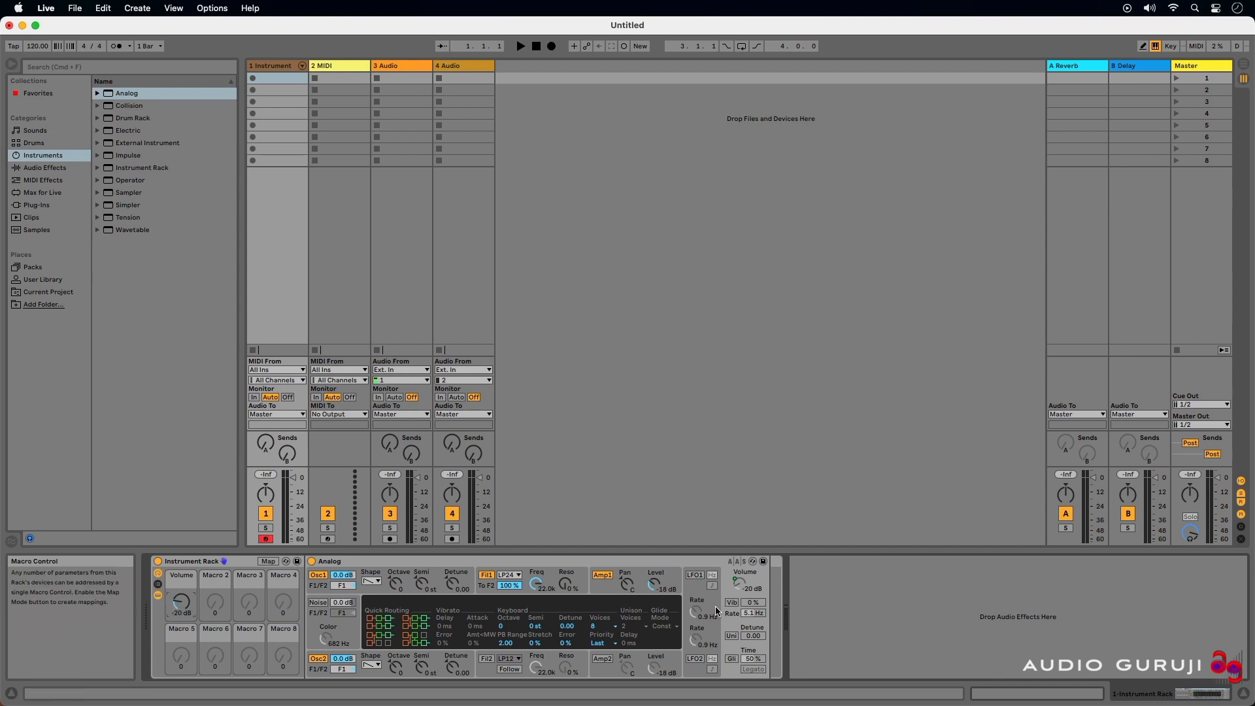
left_click(762, 590)
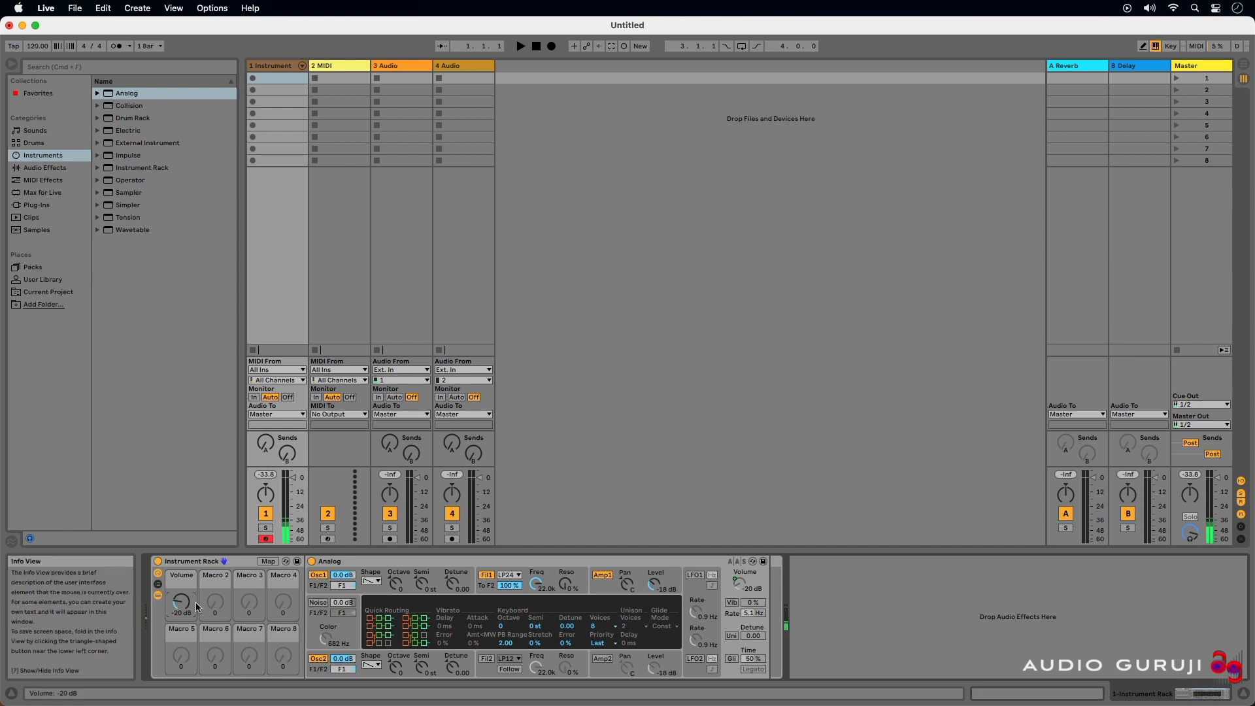
mouse_move(181, 601)
left_mouse_down()
mouse_move(182, 575)
mouse_move(182, 628)
mouse_move(182, 585)
mouse_move(190, 615)
left_mouse_up()
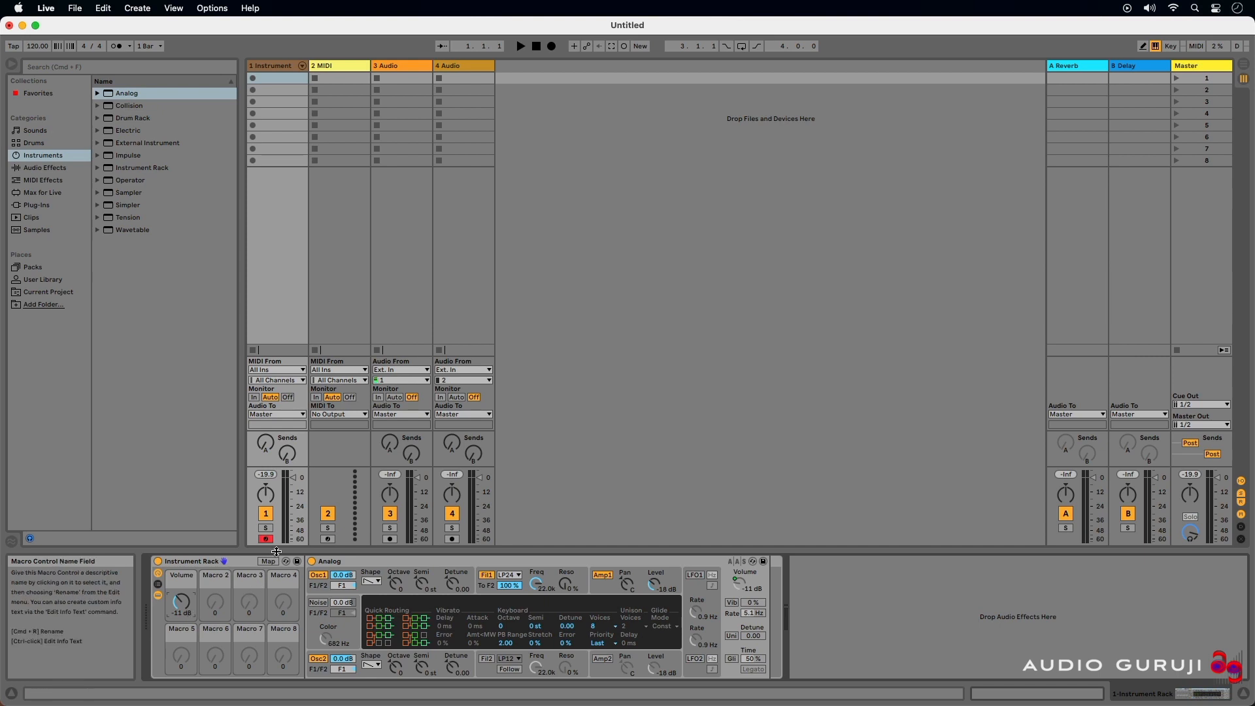
Map the Amp1 Pan and Amp2 Pan to the rack's first macro and turn that macro to test them together
left_click(268, 561)
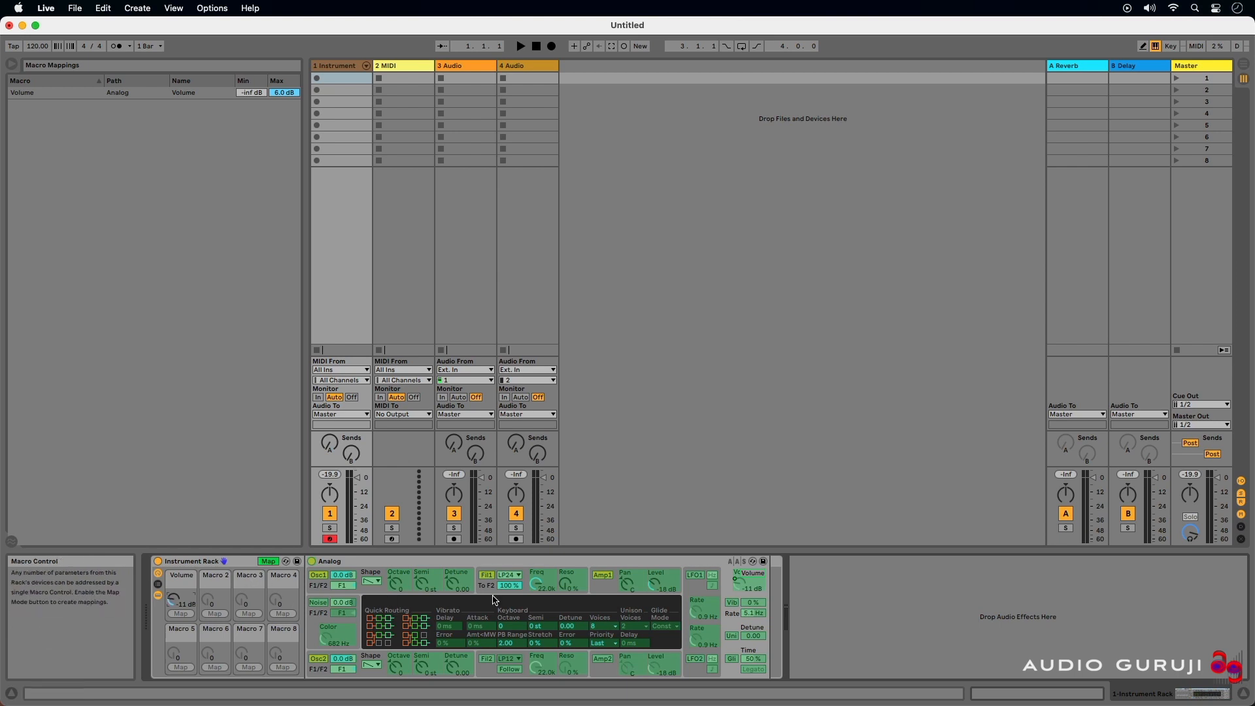
left_click(628, 585)
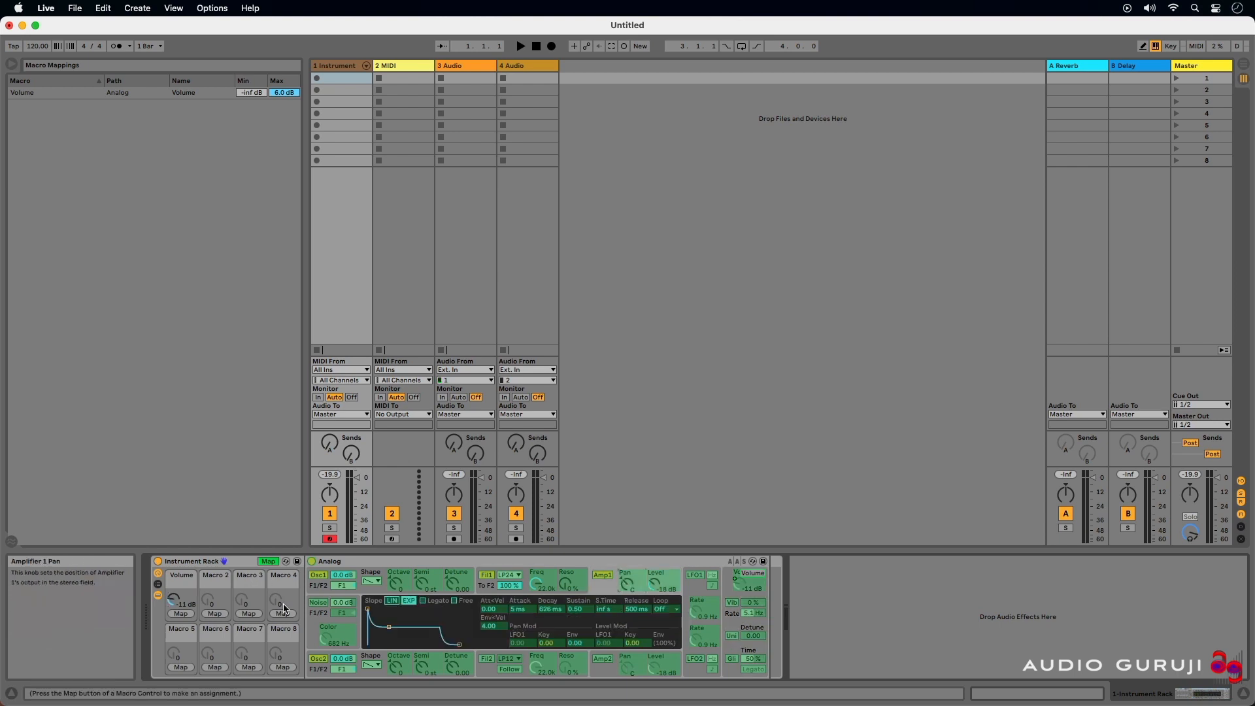
left_click(181, 613)
left_click(593, 667)
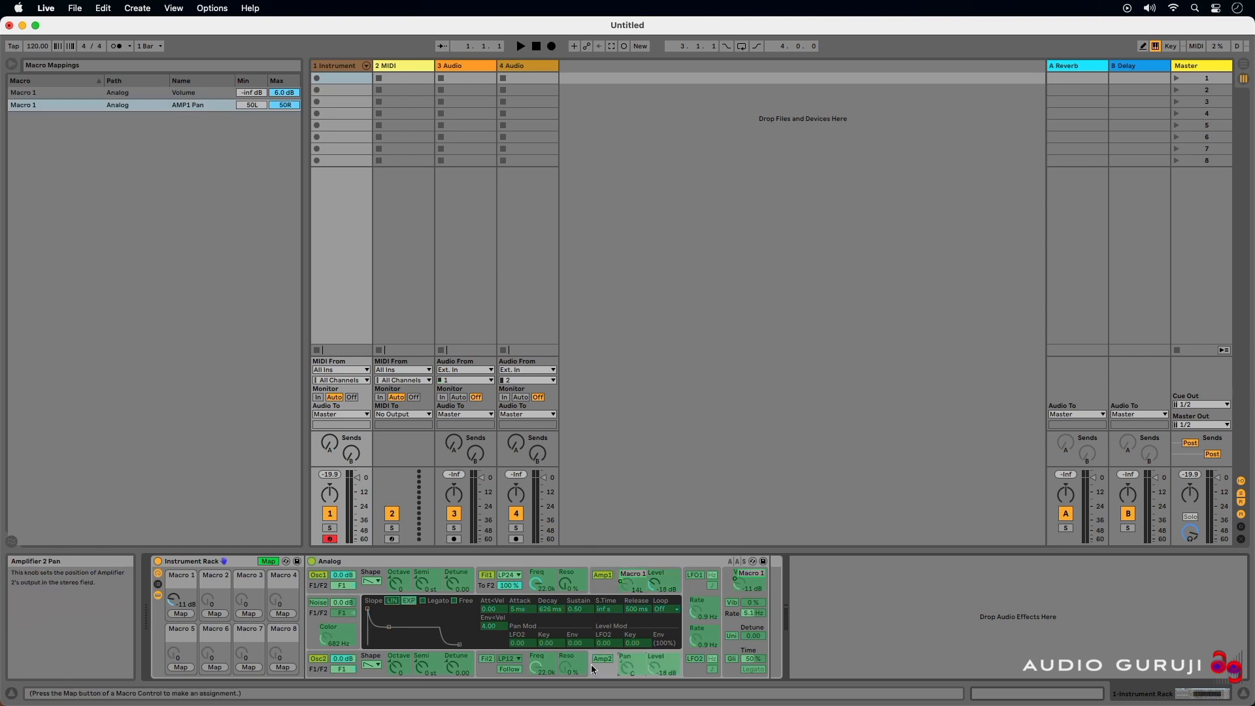
left_click(180, 613)
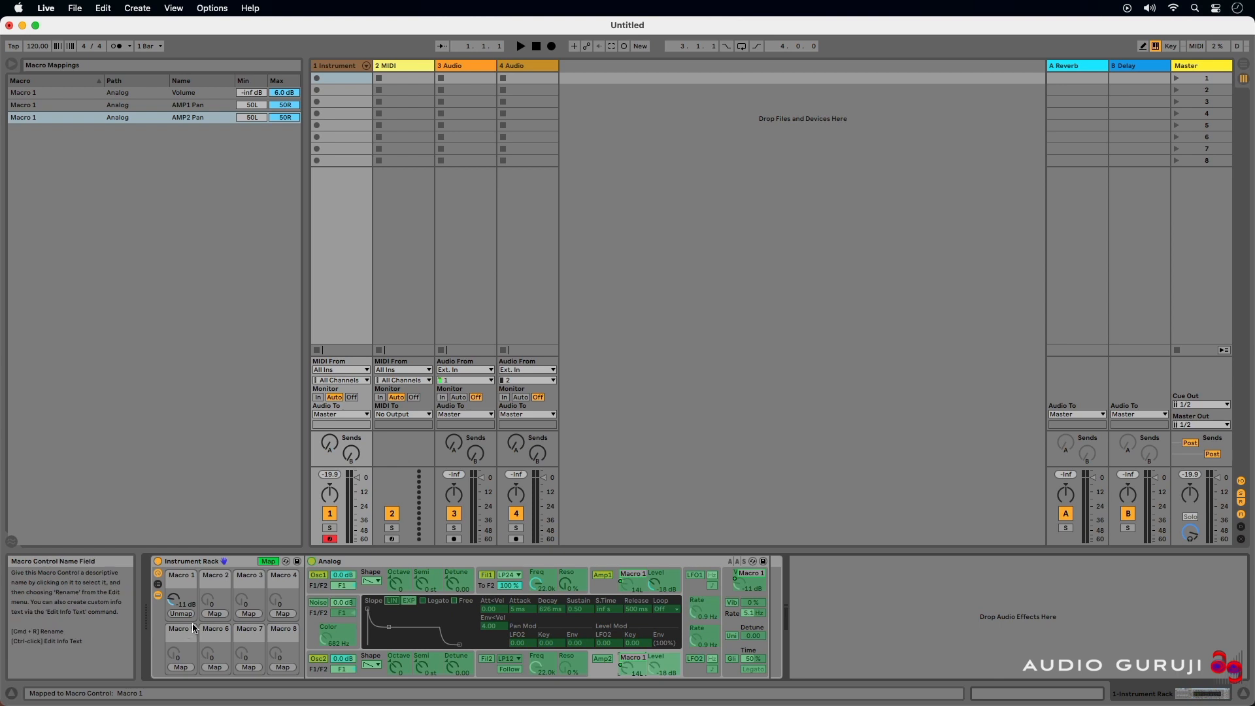
left_click(268, 561)
mouse_move(181, 601)
left_mouse_down()
mouse_move(182, 637)
mouse_move(182, 572)
mouse_move(182, 616)
left_mouse_up()
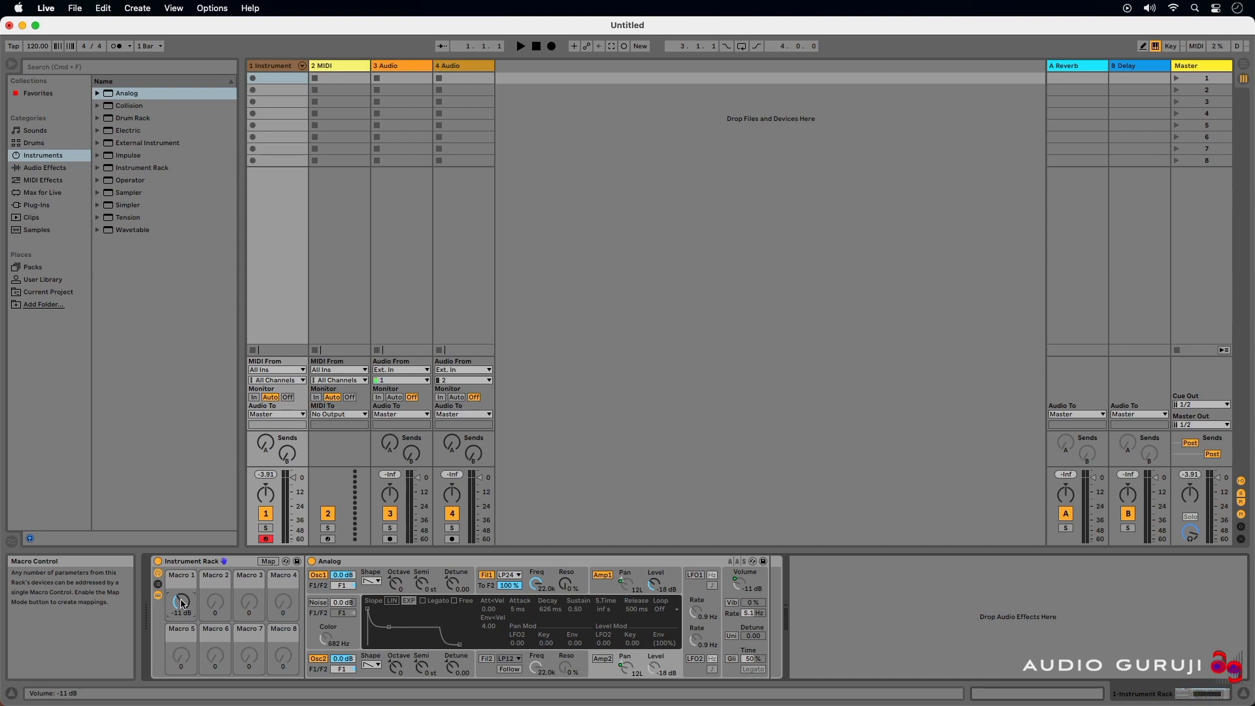
left_click_drag(182, 603, 181, 591)
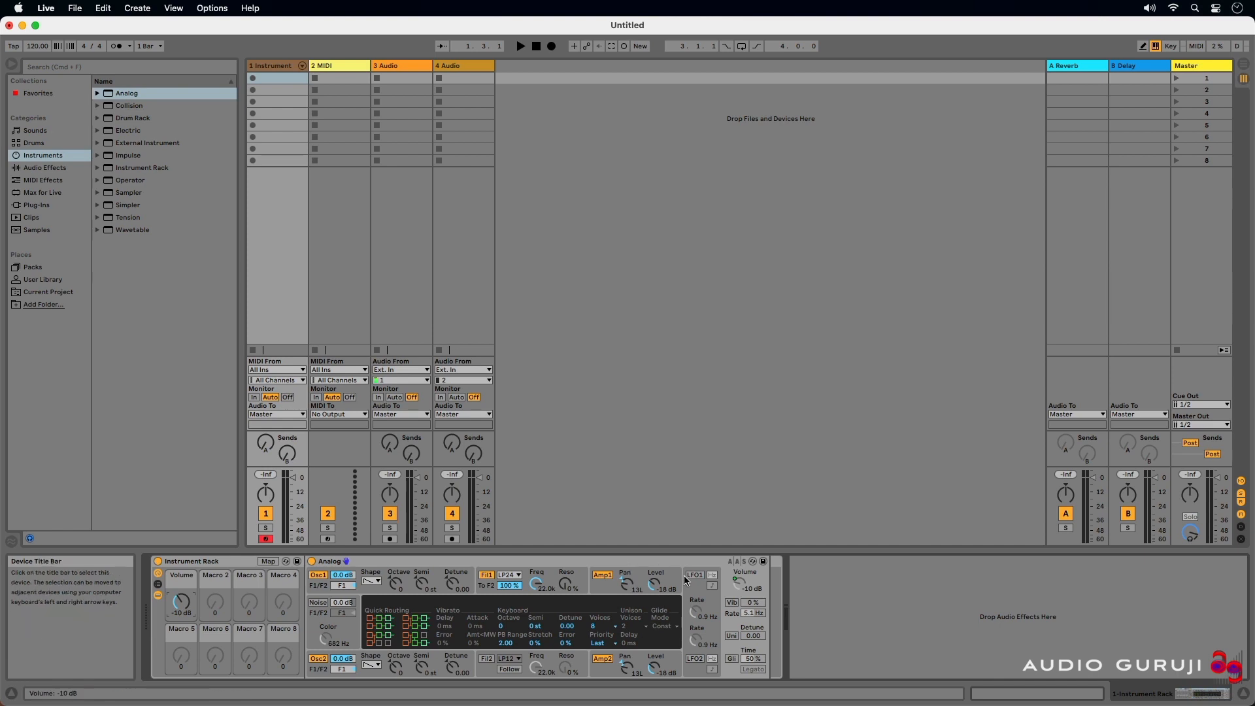
Map the Amp1 Level and Amp2 Level to the rack's first macro and turn that macro down to about -28 dB
left_click_drag(654, 583, 654, 599)
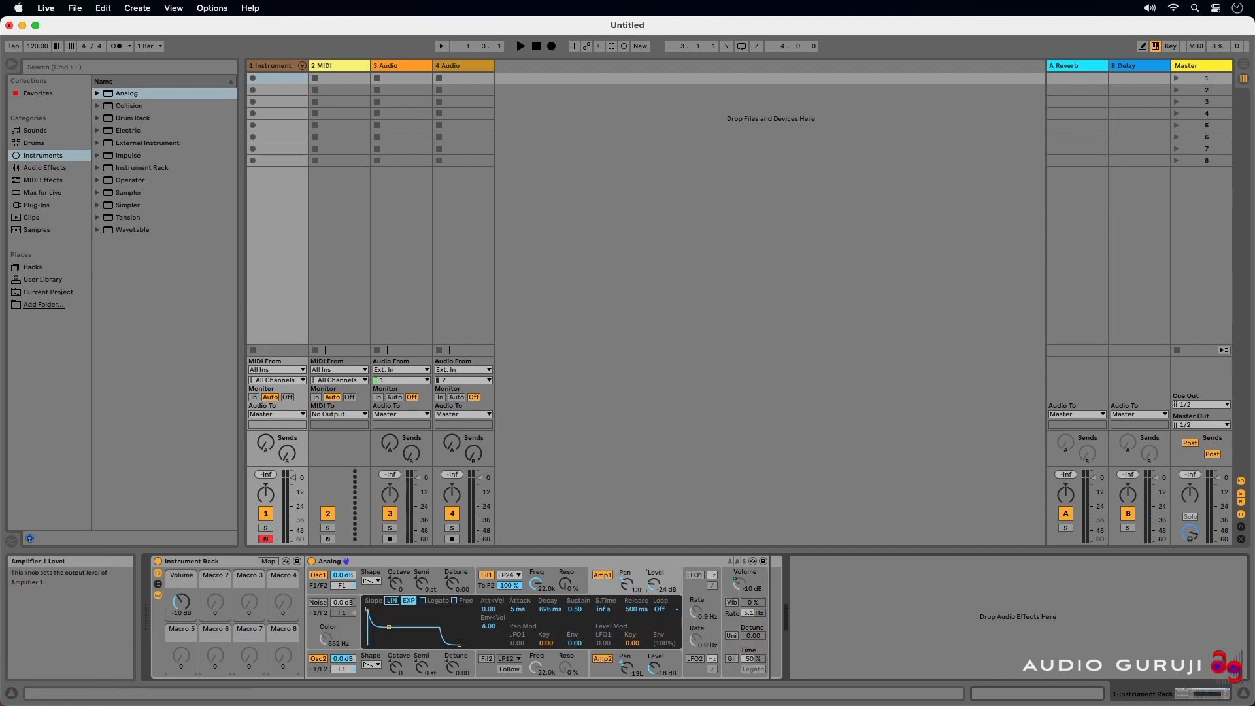
left_click_drag(654, 667, 653, 642)
left_click(268, 561)
left_click(654, 584)
left_click(181, 614)
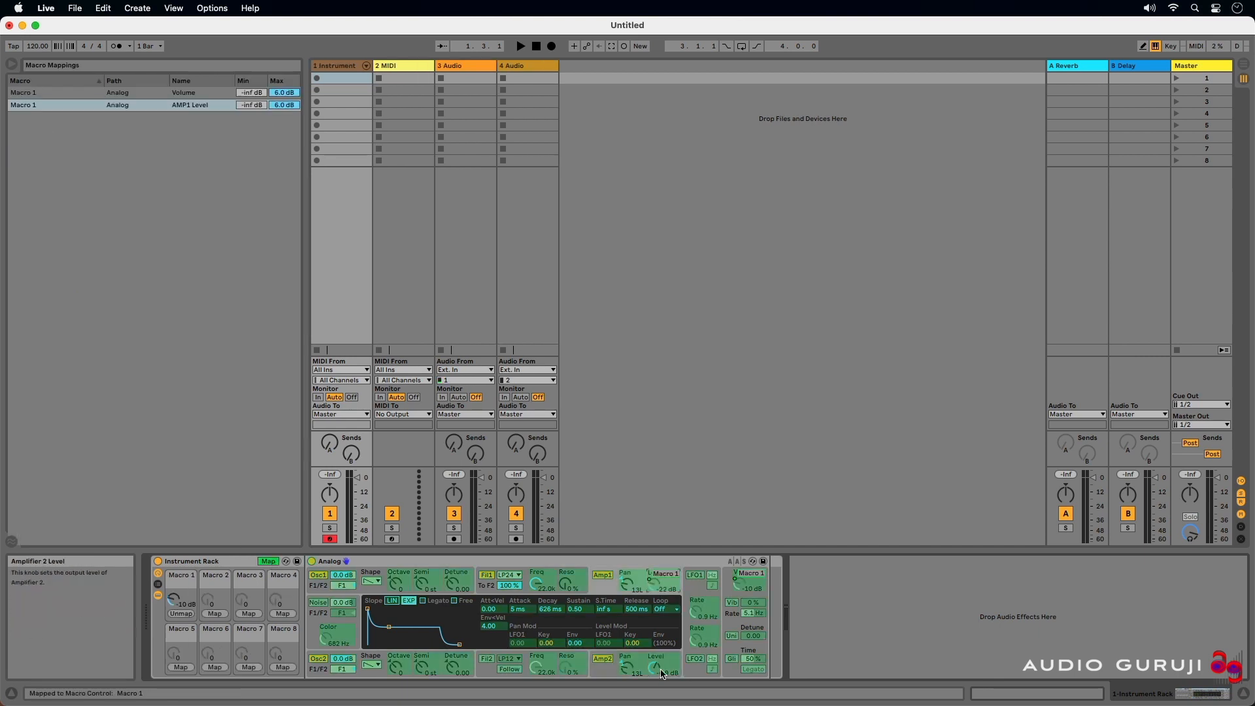
left_click(653, 667)
left_click(181, 613)
left_click(268, 561)
mouse_move(181, 601)
left_mouse_down()
mouse_move(168, 633)
mouse_move(186, 601)
left_mouse_up()
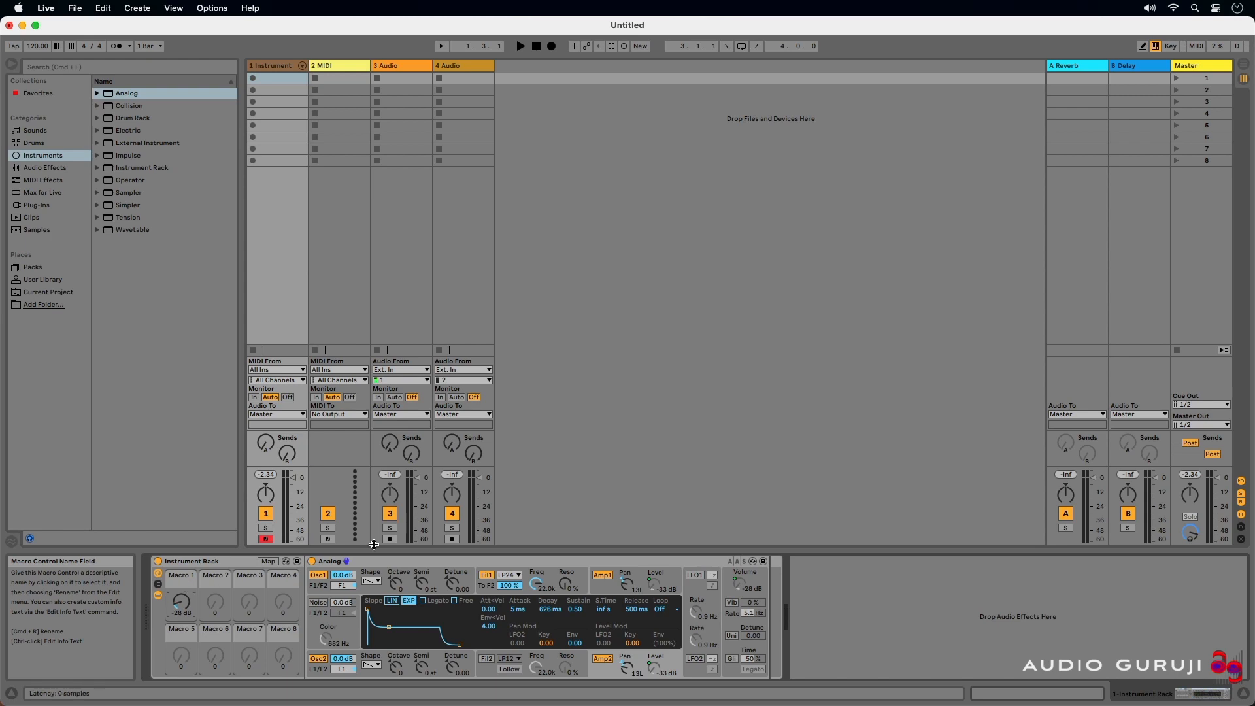
Assign the rack's Macro 1 to the hardware controller's CC 7 using MIDI mapping
left_click(1199, 47)
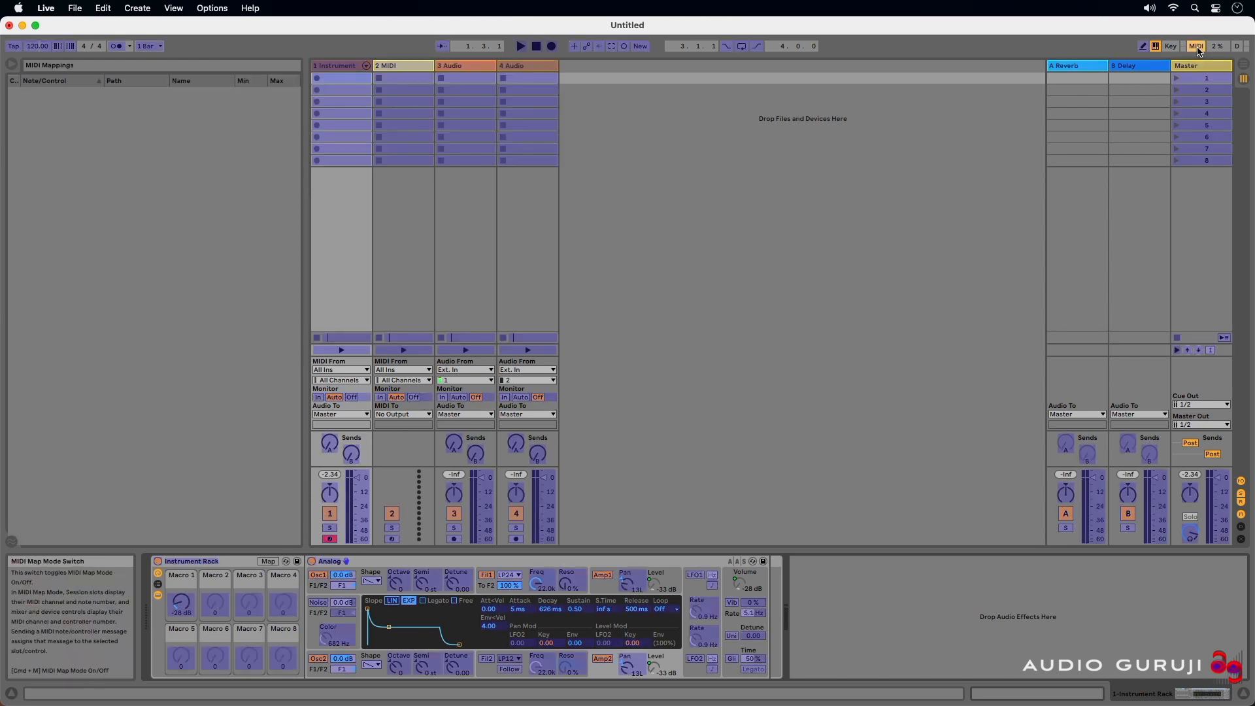
left_click(185, 603)
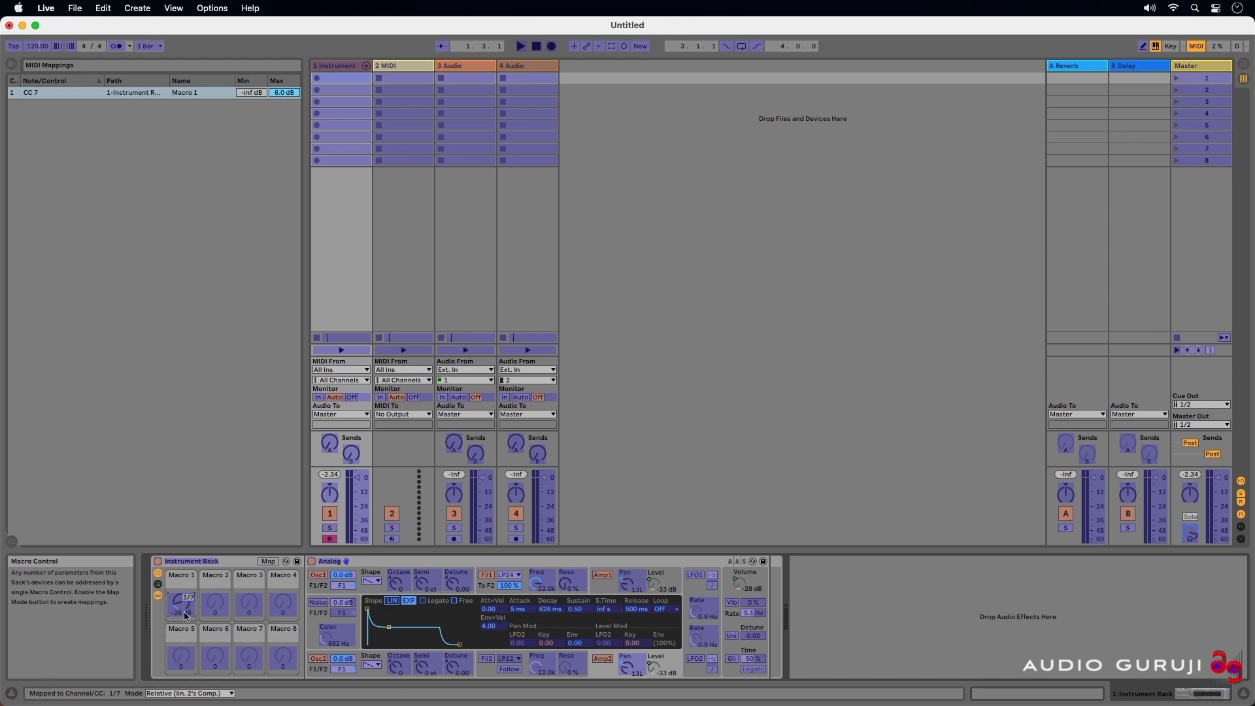
left_click(1198, 47)
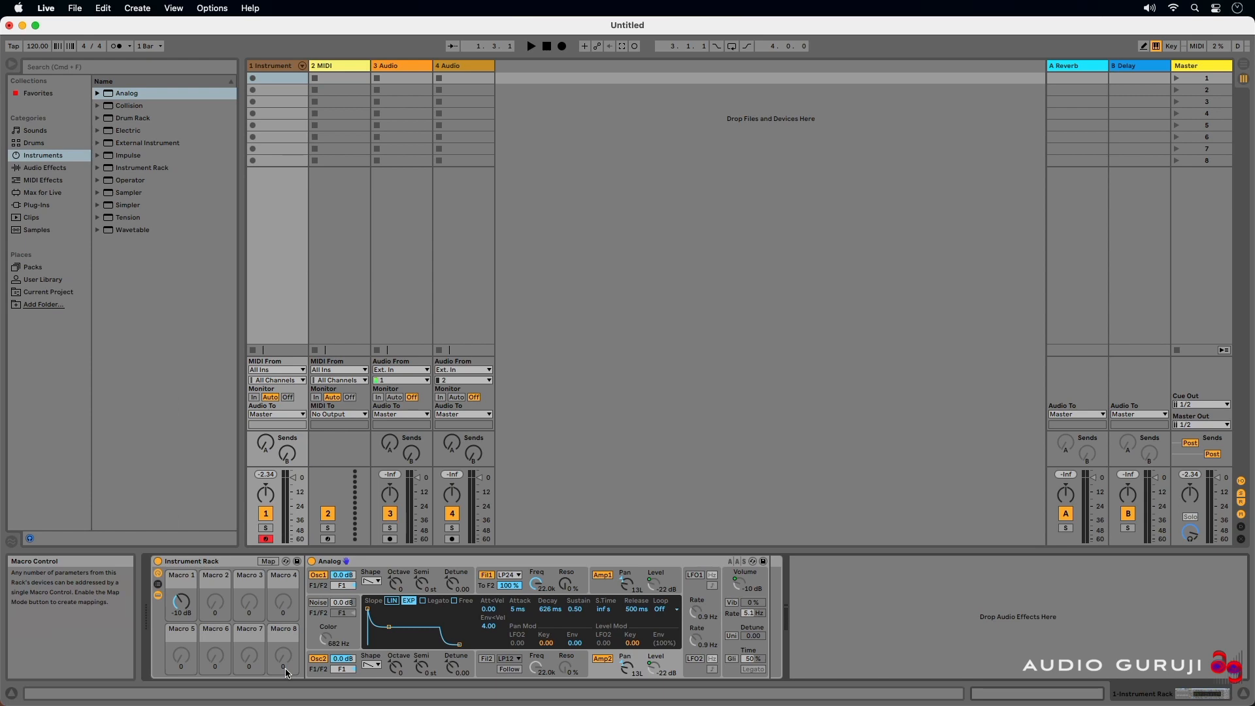
Group the existing Instrument Rack into another, outer Instrument Rack
left_click(196, 561)
right_click(200, 560)
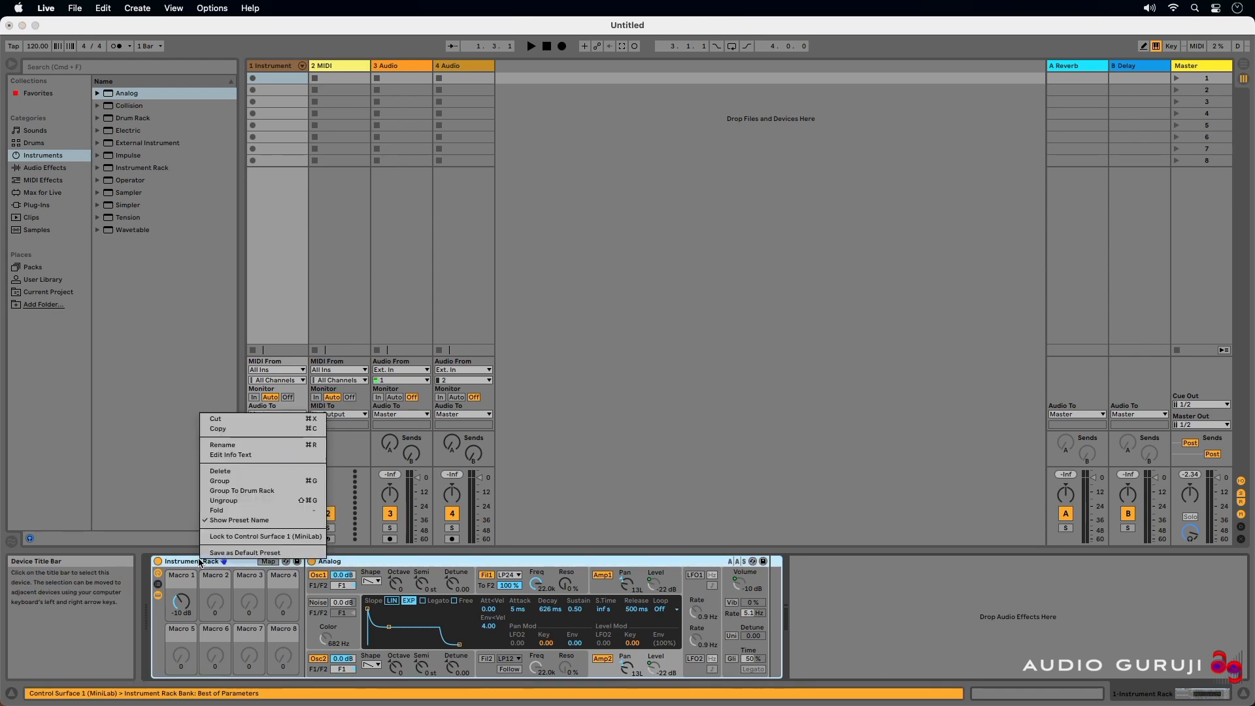
left_click(207, 482)
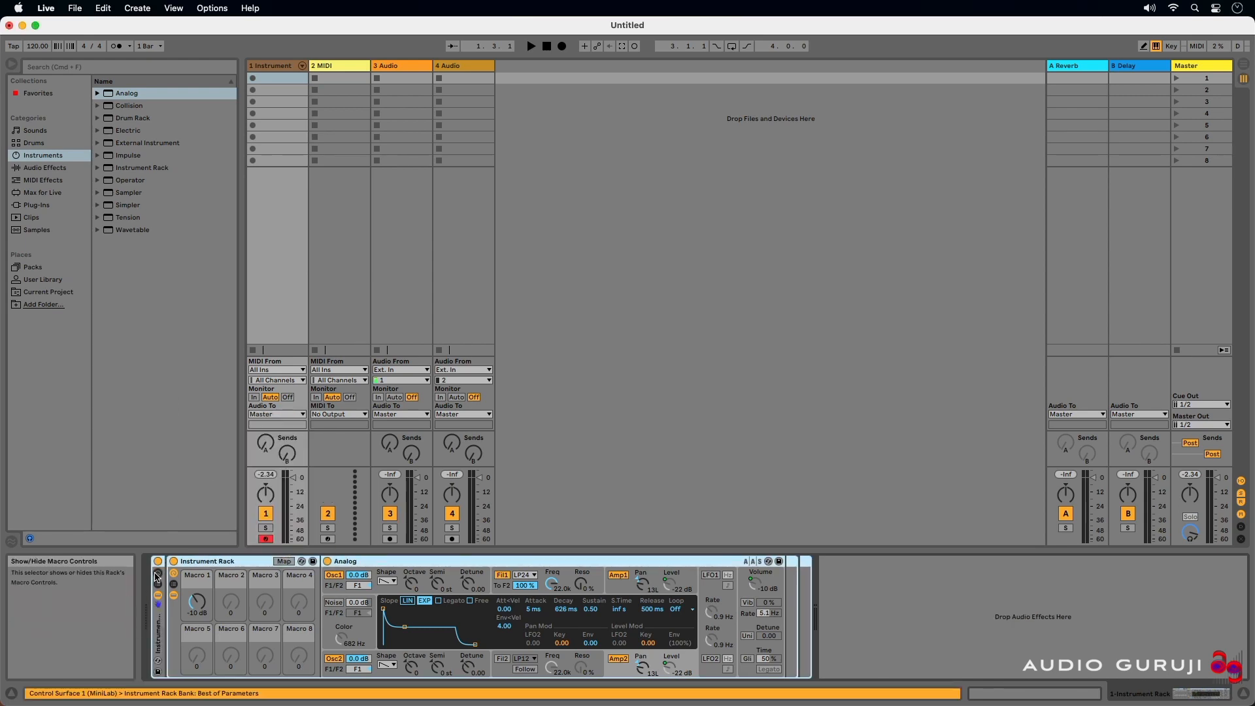